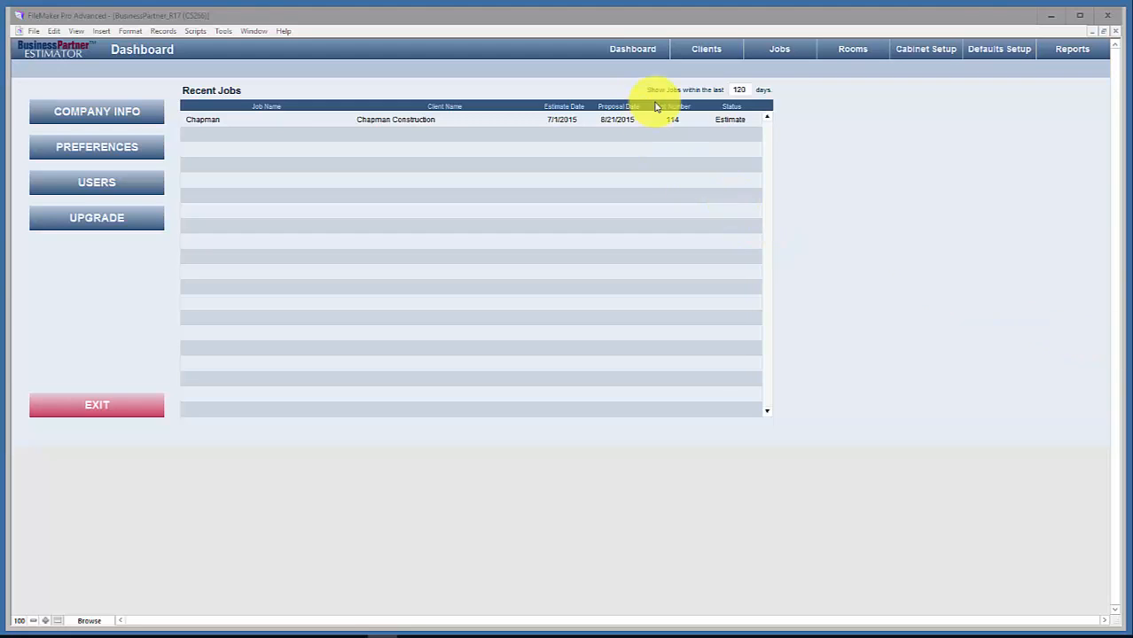
Open the Jobs list, search it for "bu", and clear the search.
click(774, 52)
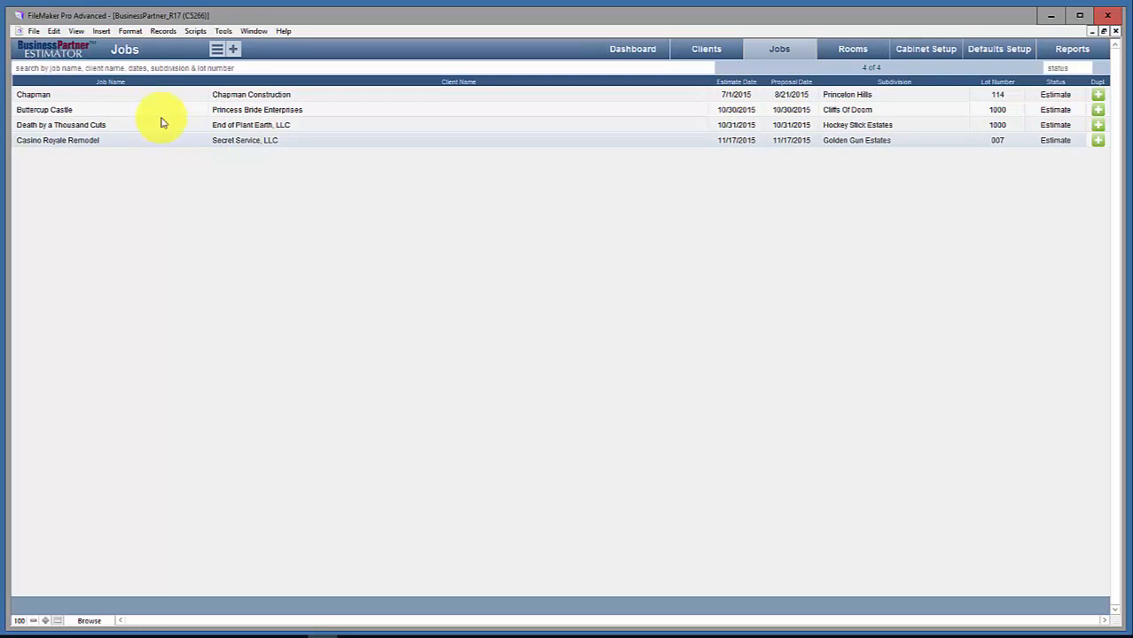
click(46, 71)
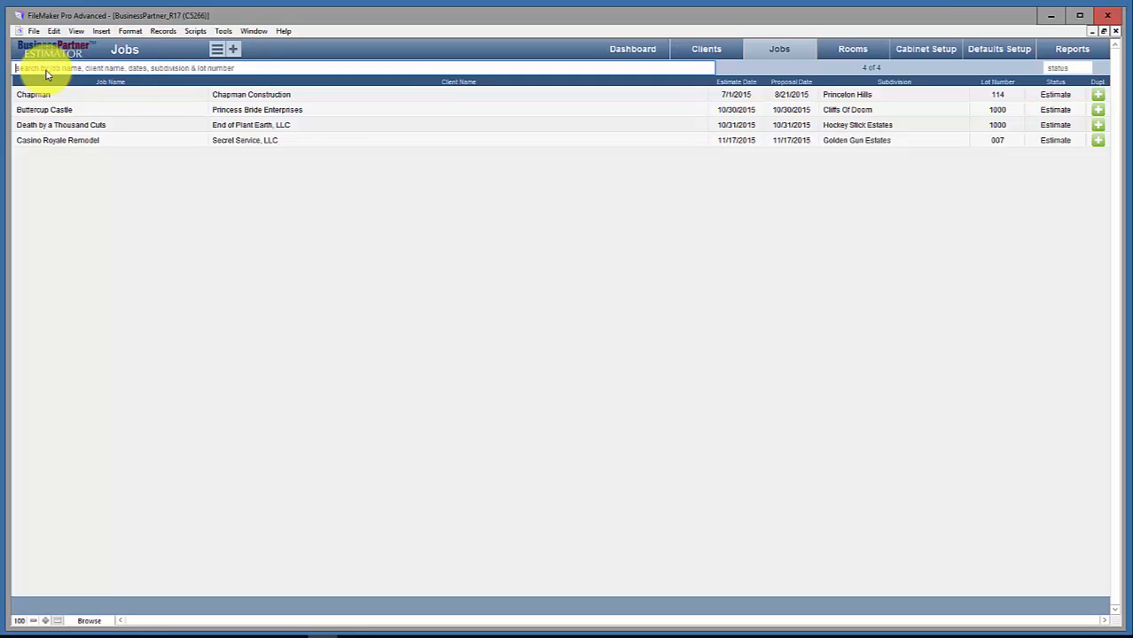
text(bu)
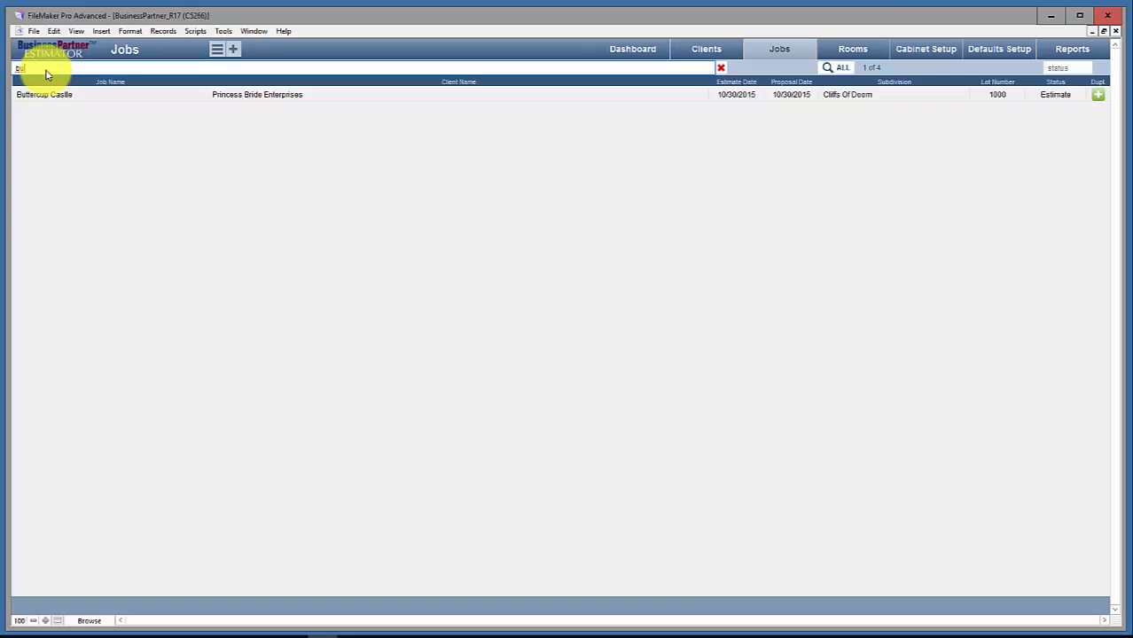
key(BackSpace)
key(BackSpace)
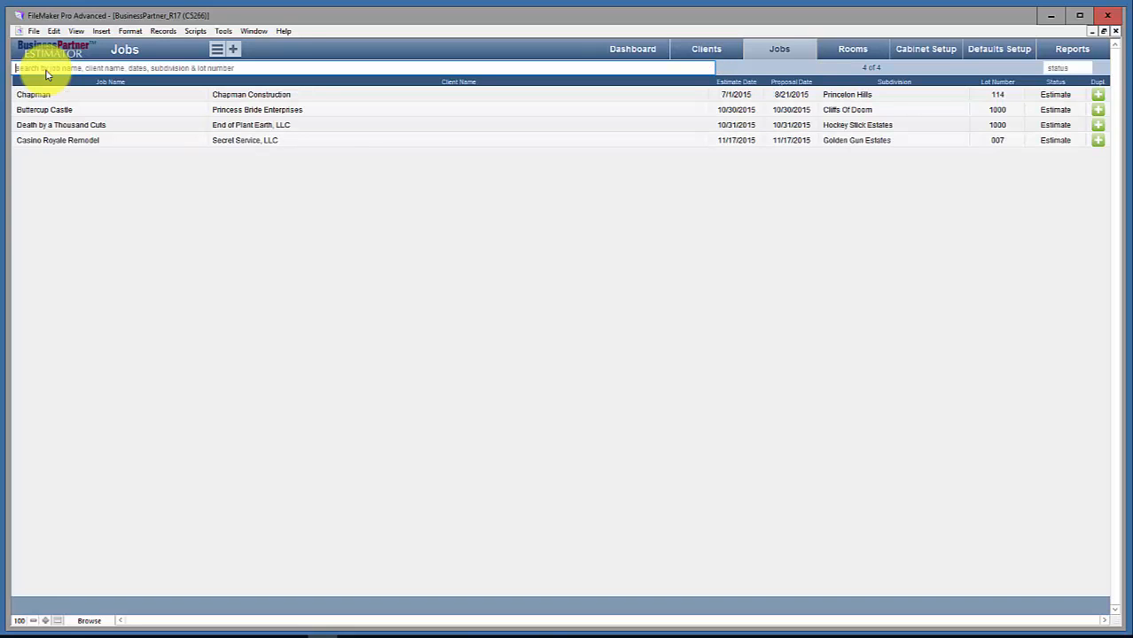
Search the jobs for "ch" and "chap", and restore the list of all jobs.
text(ch)
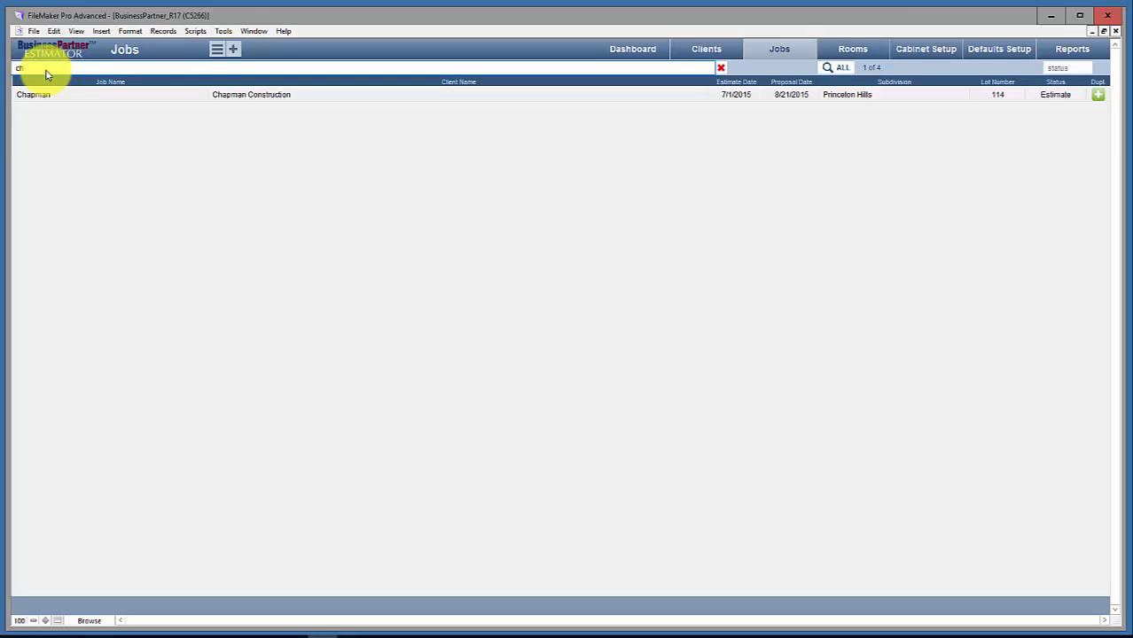
key(BackSpace)
key(BackSpace)
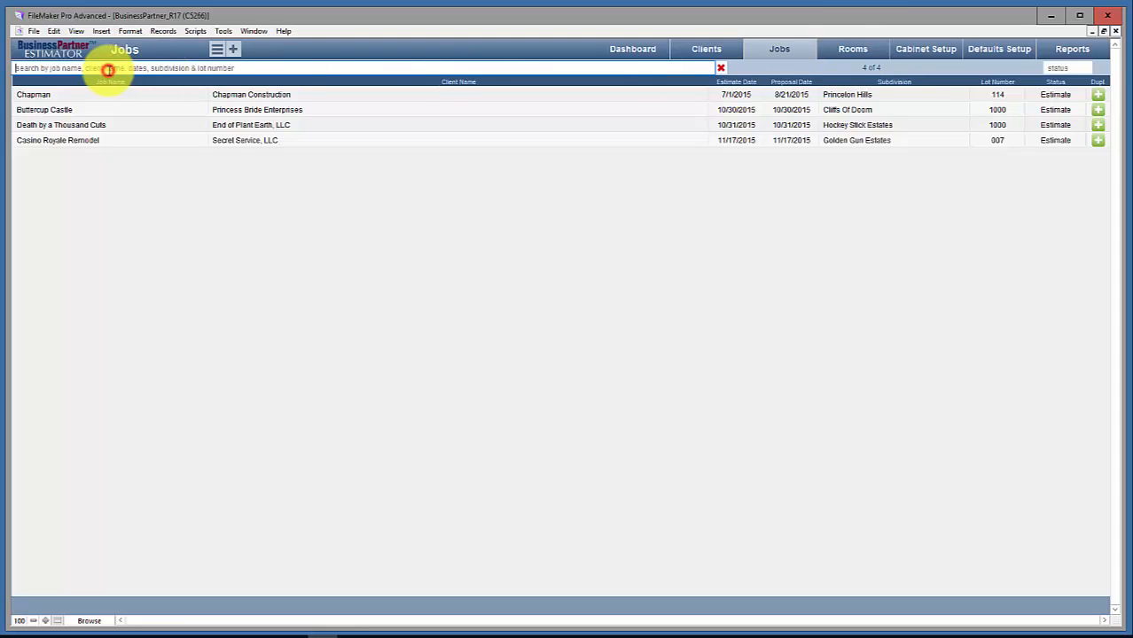
text(chap)
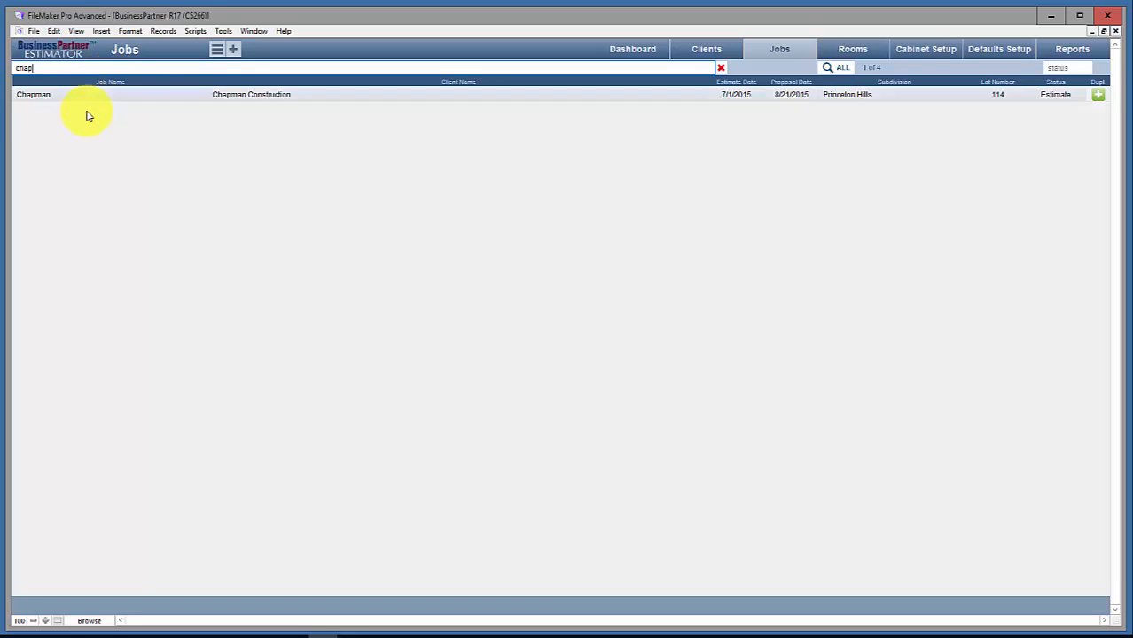
click(836, 70)
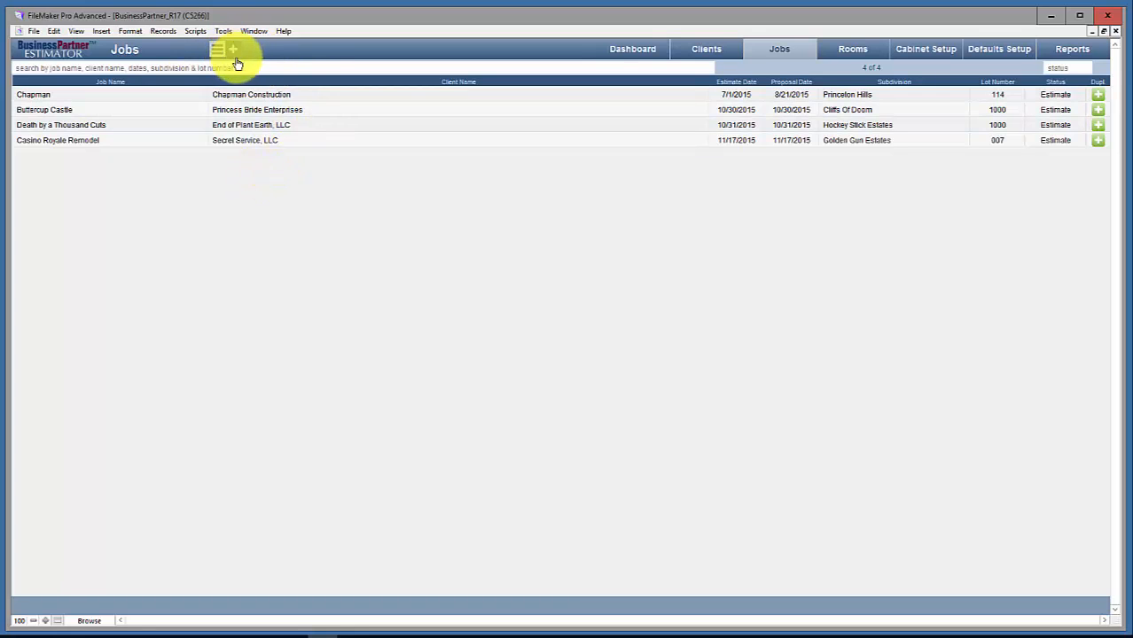
Open the Princeton Hills lot 114 job and set its status to Completed.
click(323, 95)
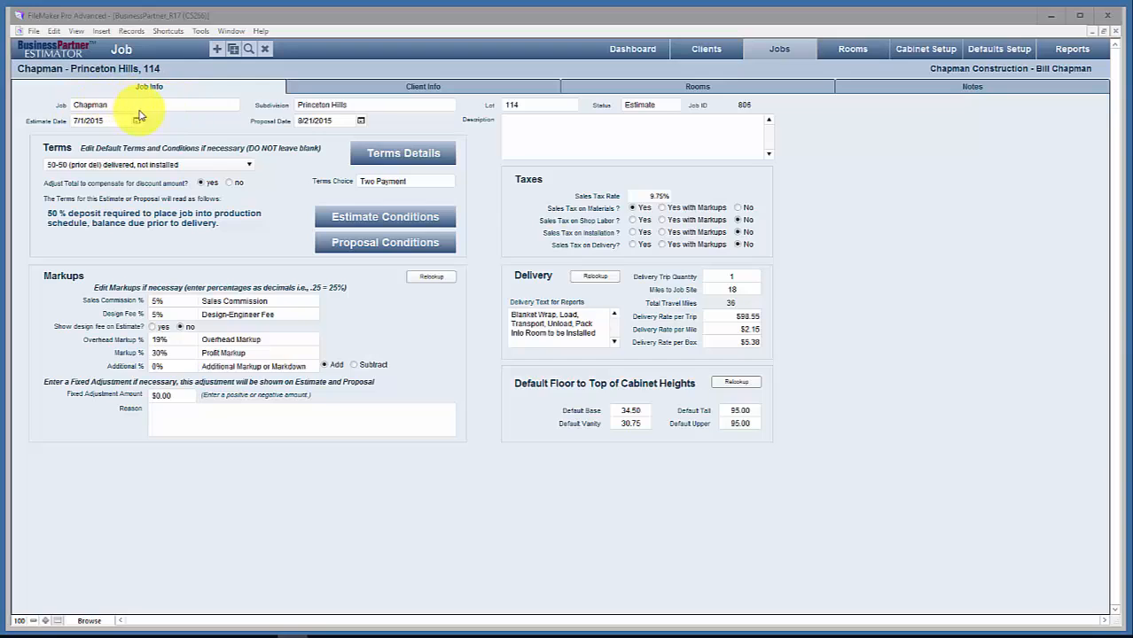
click(379, 110)
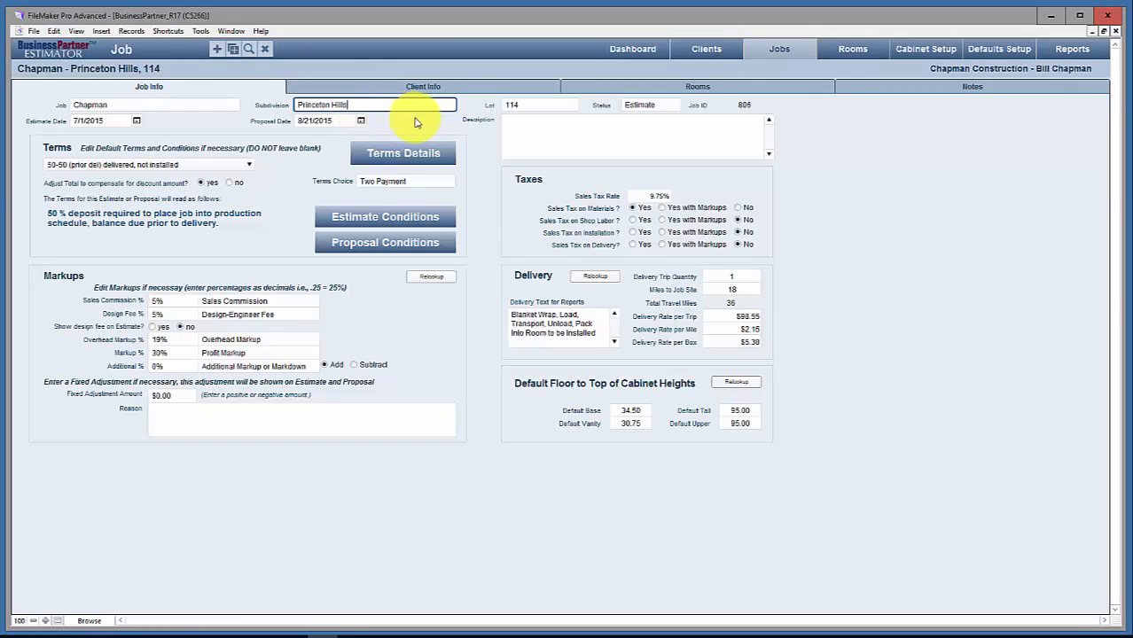
click(539, 107)
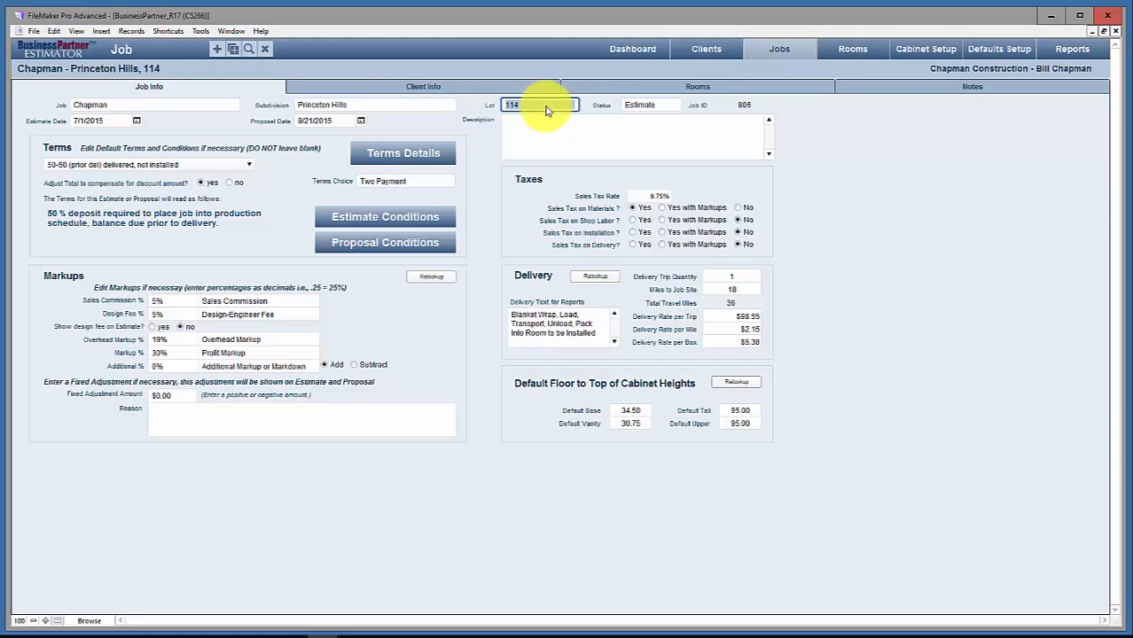
click(669, 106)
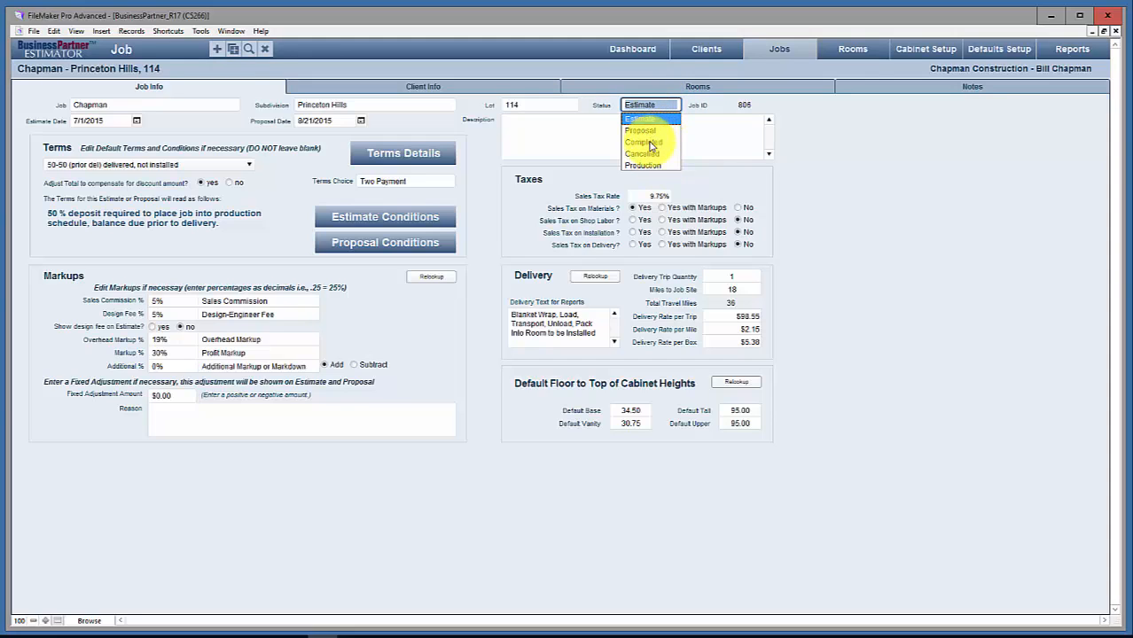
click(649, 143)
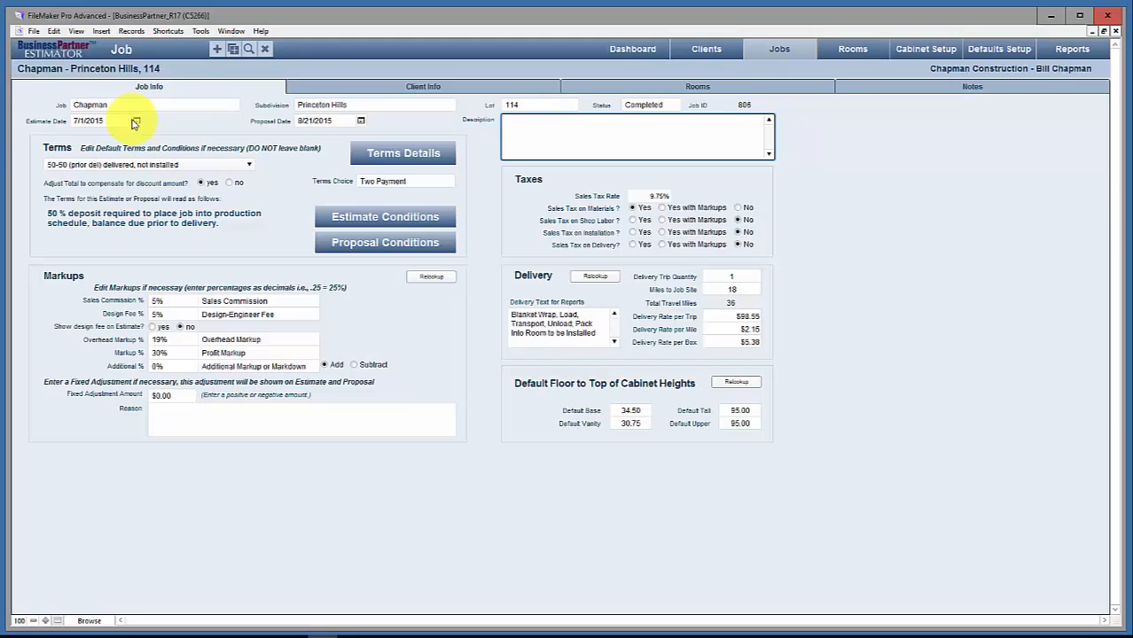
Look at the Estimate Date calendar and the job's Terms Details, including the optional custom terms text.
click(136, 120)
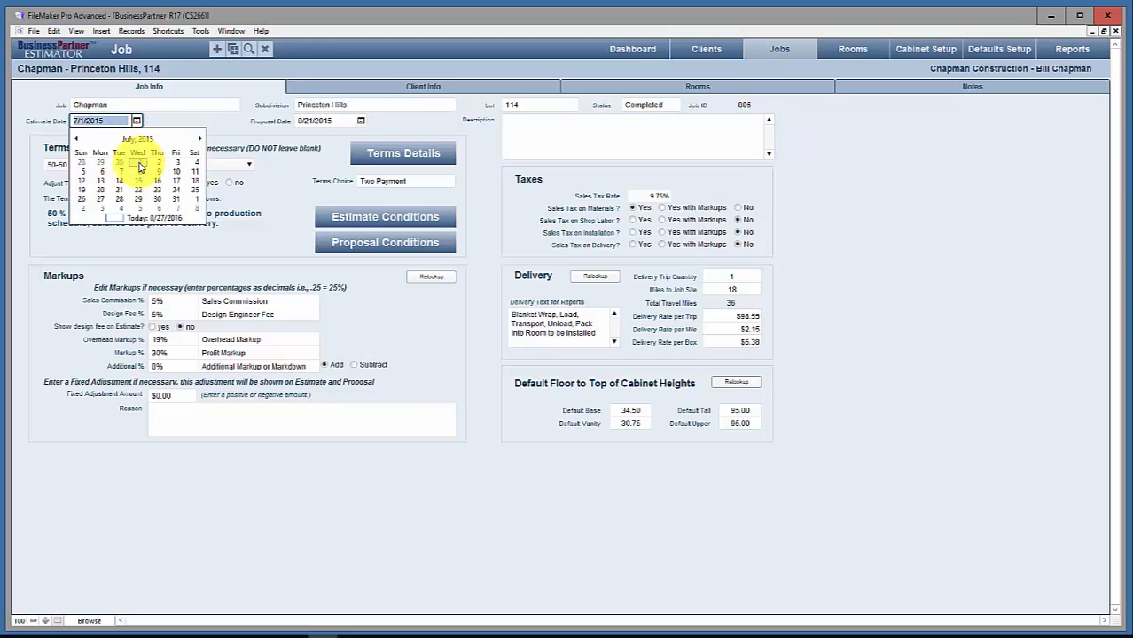
click(138, 120)
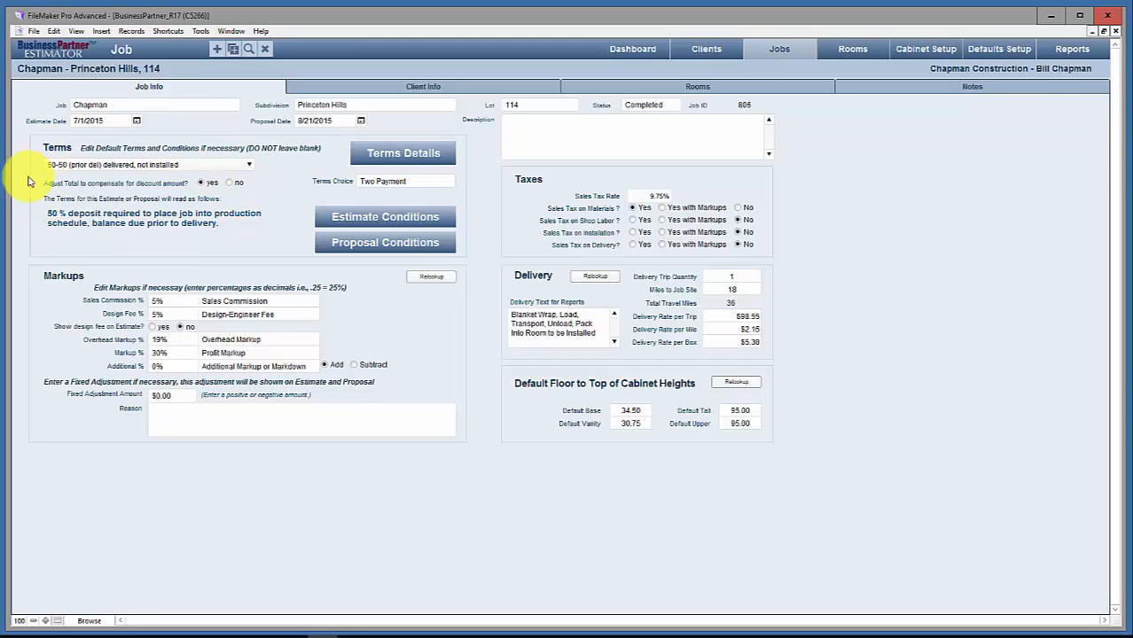
click(410, 157)
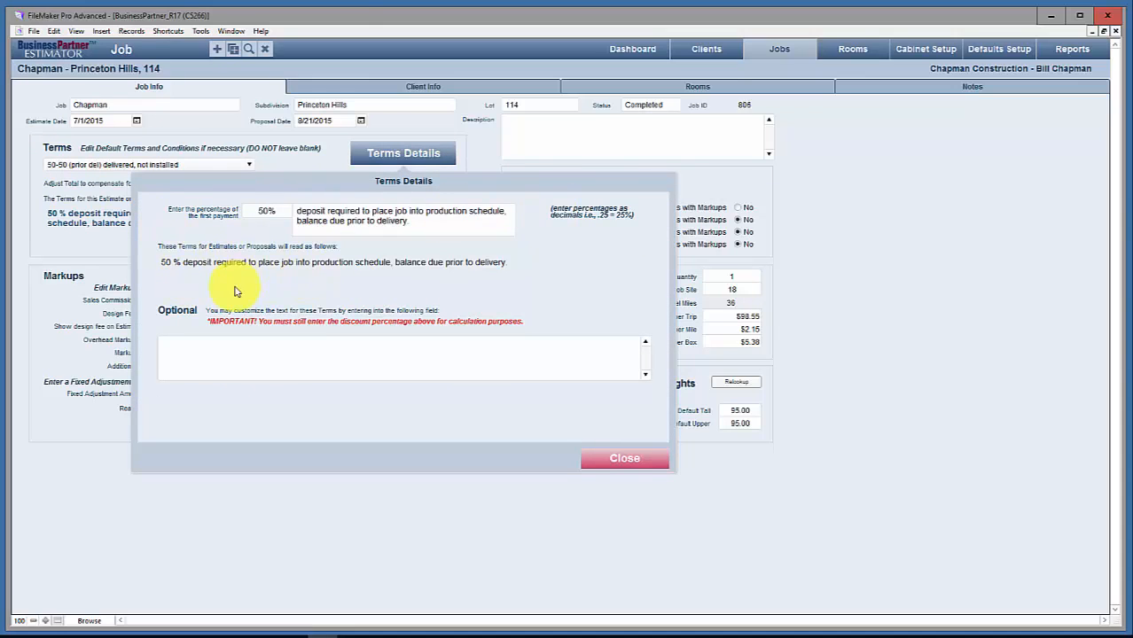
click(173, 349)
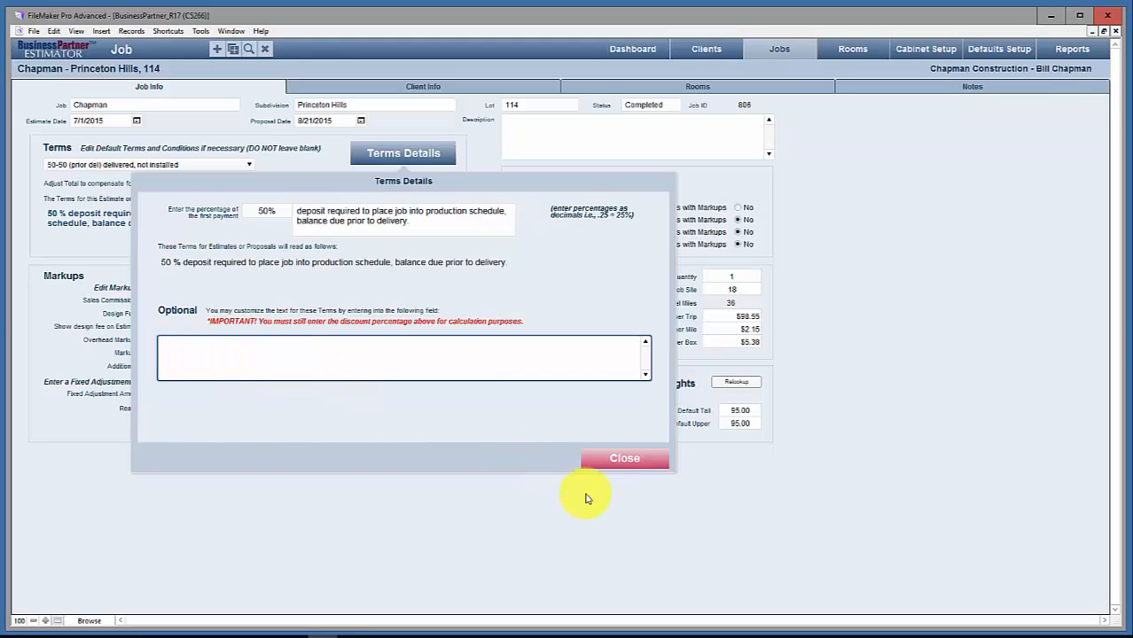
click(623, 458)
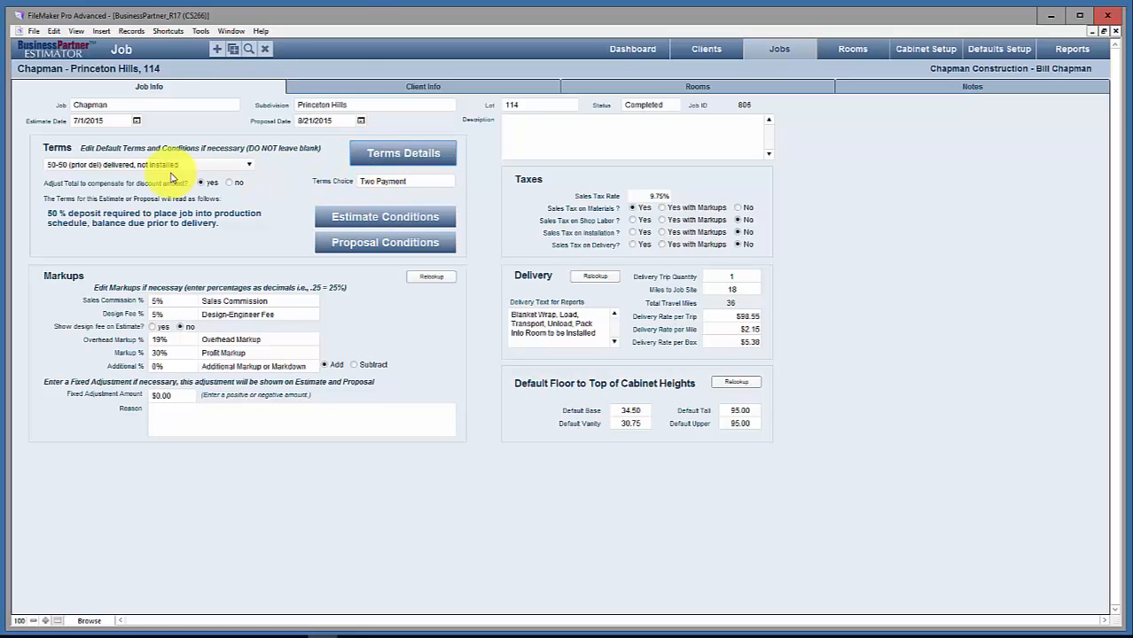
Review the job's Estimate Conditions and Proposal Conditions texts, and close both.
click(374, 219)
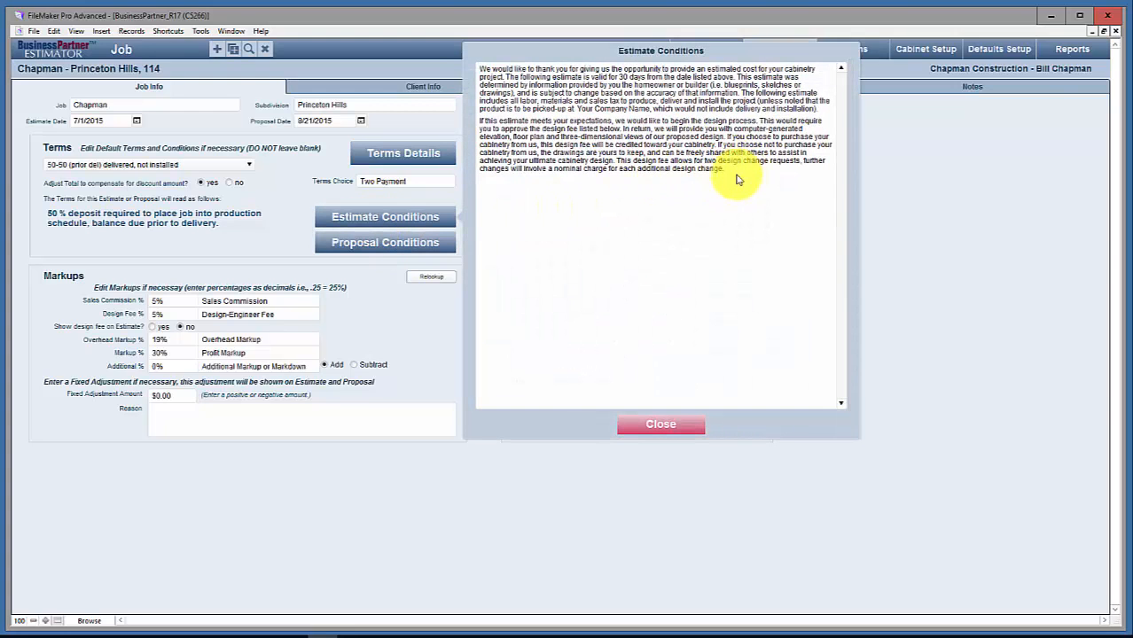
click(737, 177)
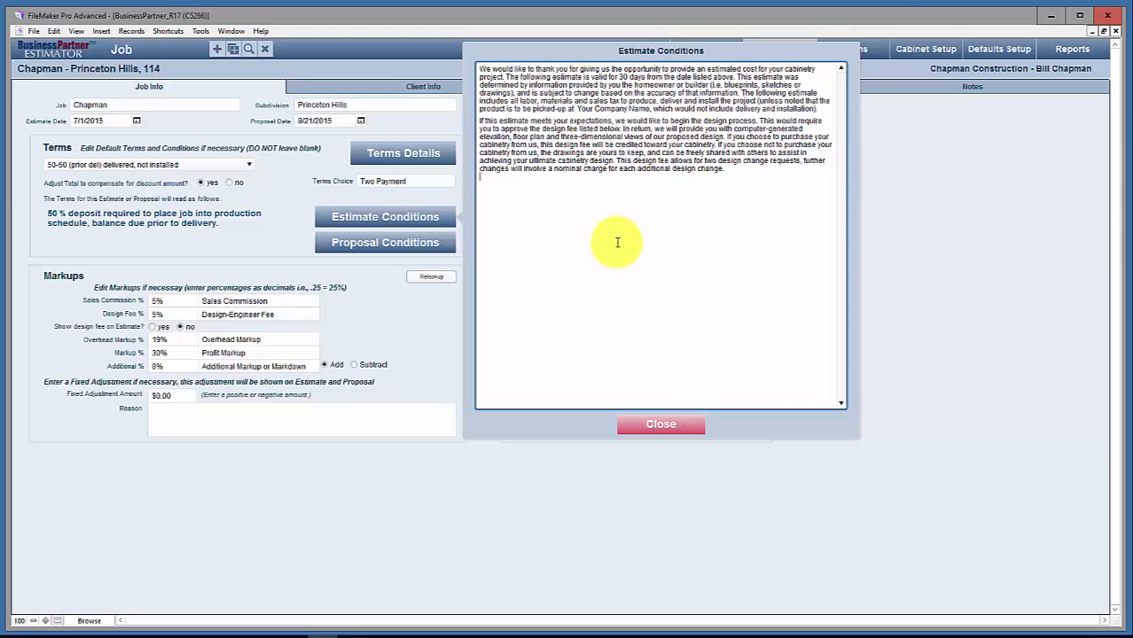
click(661, 424)
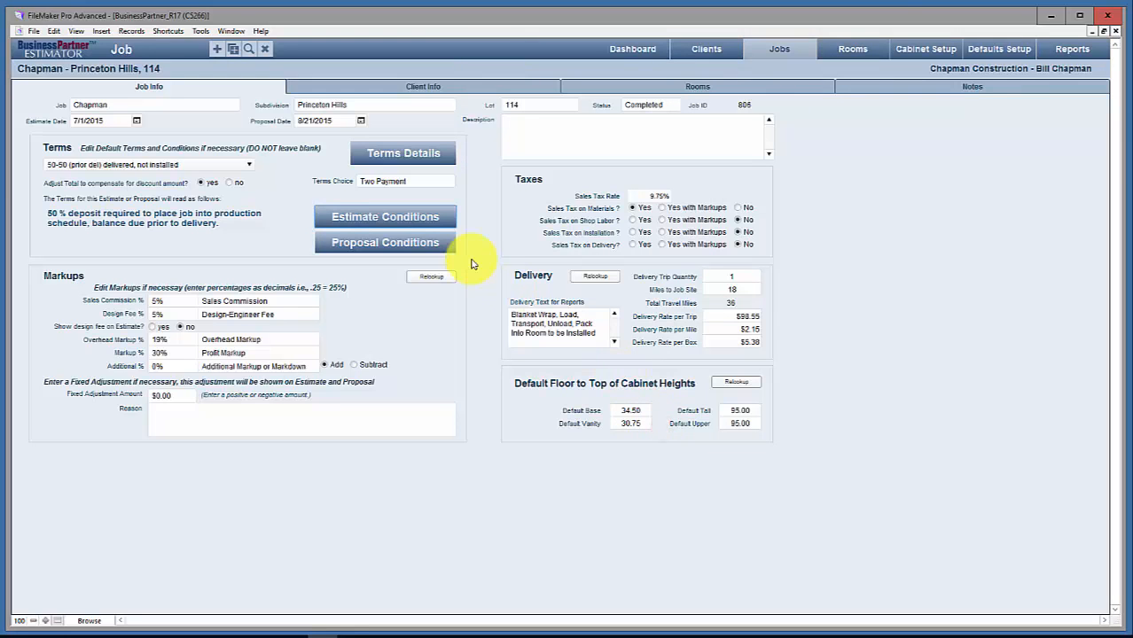
click(390, 246)
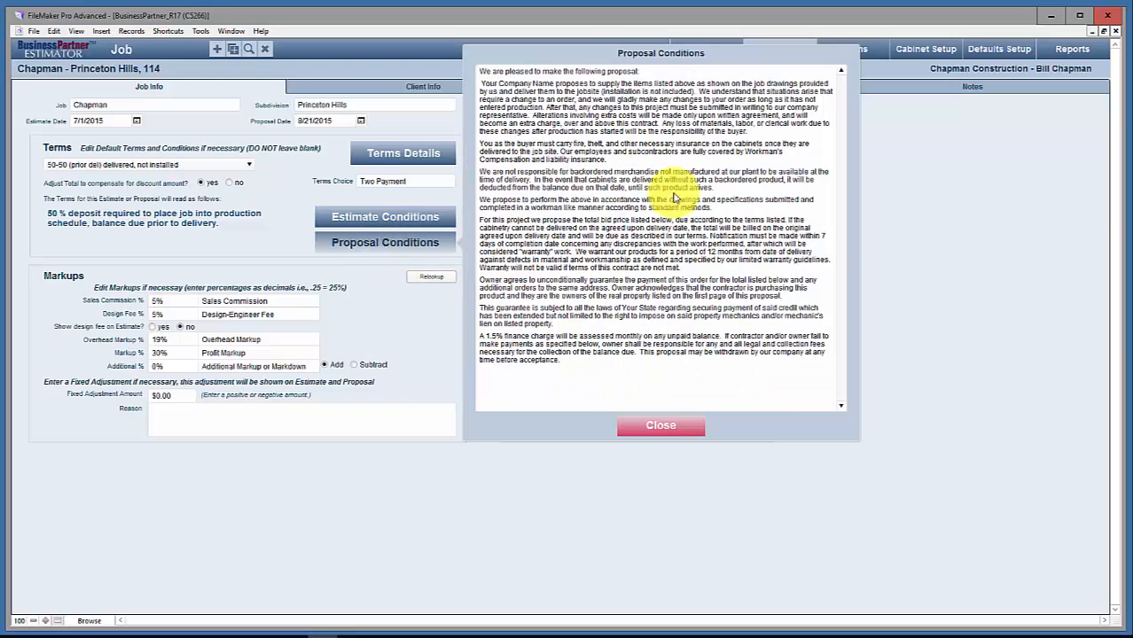
click(661, 427)
click(409, 219)
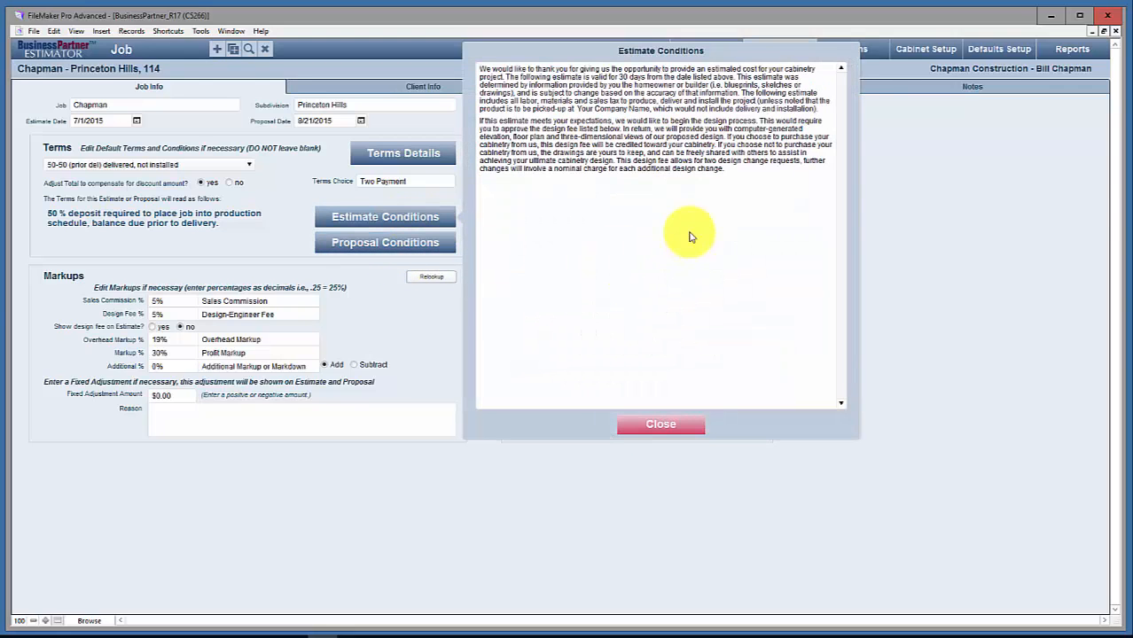
click(618, 220)
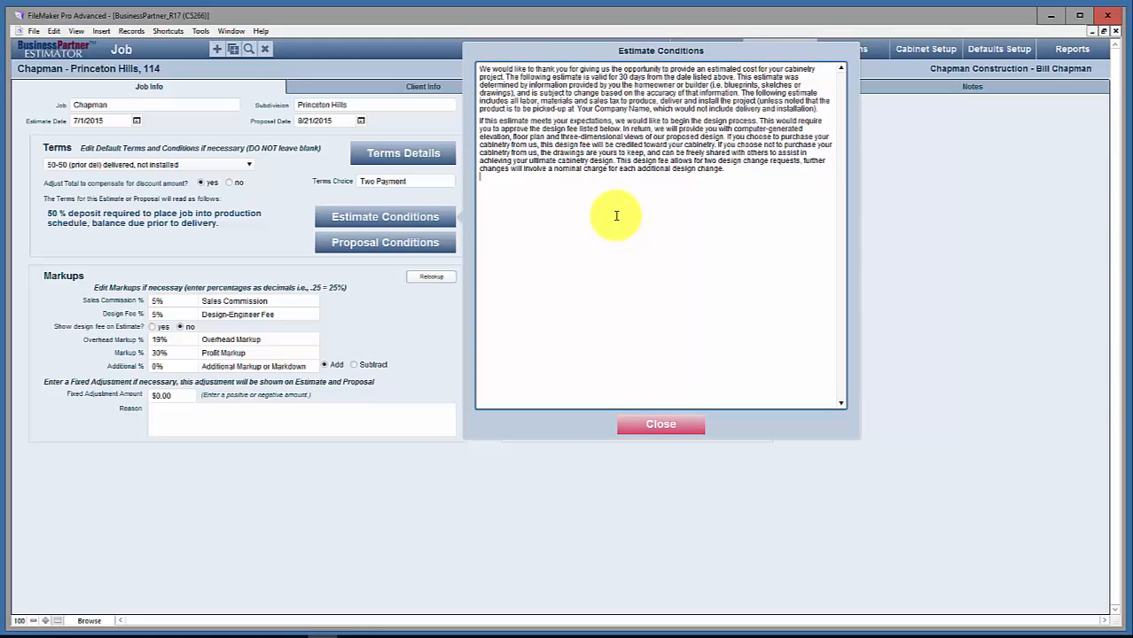
click(650, 422)
click(423, 243)
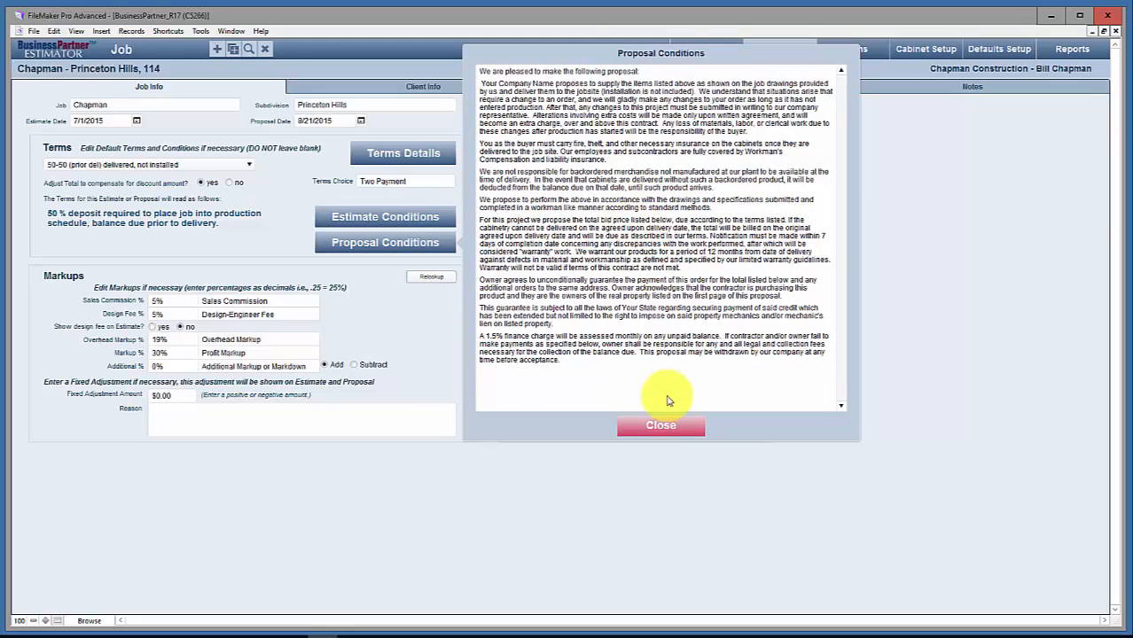
click(664, 425)
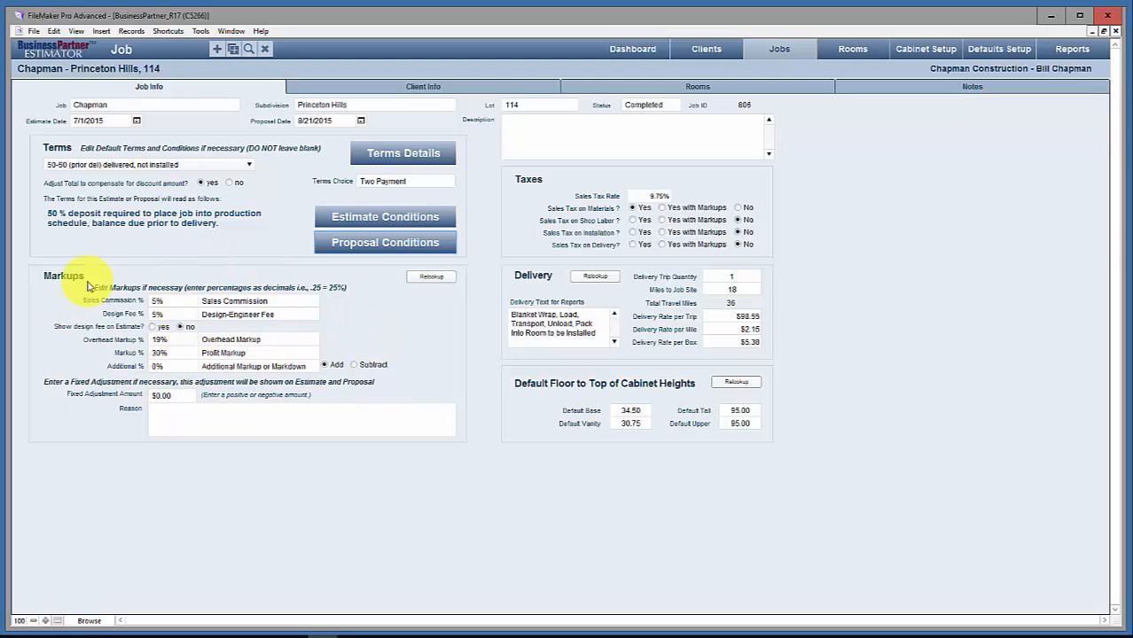
Relookup the job's markups and move from the Sales Commission percentage to the Design Fee percentage.
click(176, 304)
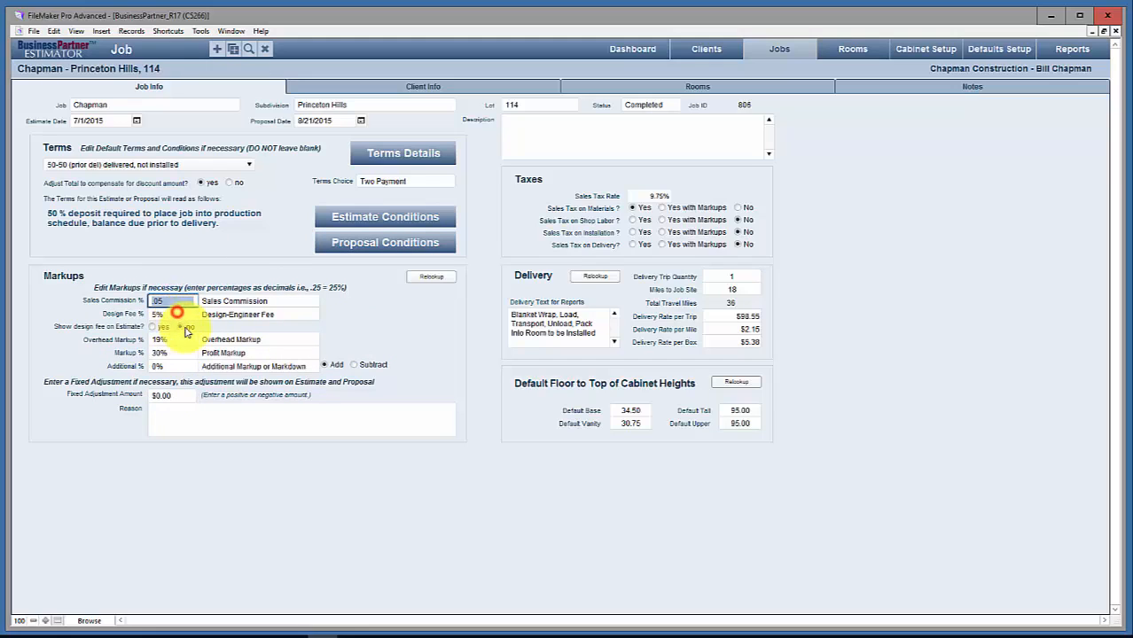
click(338, 293)
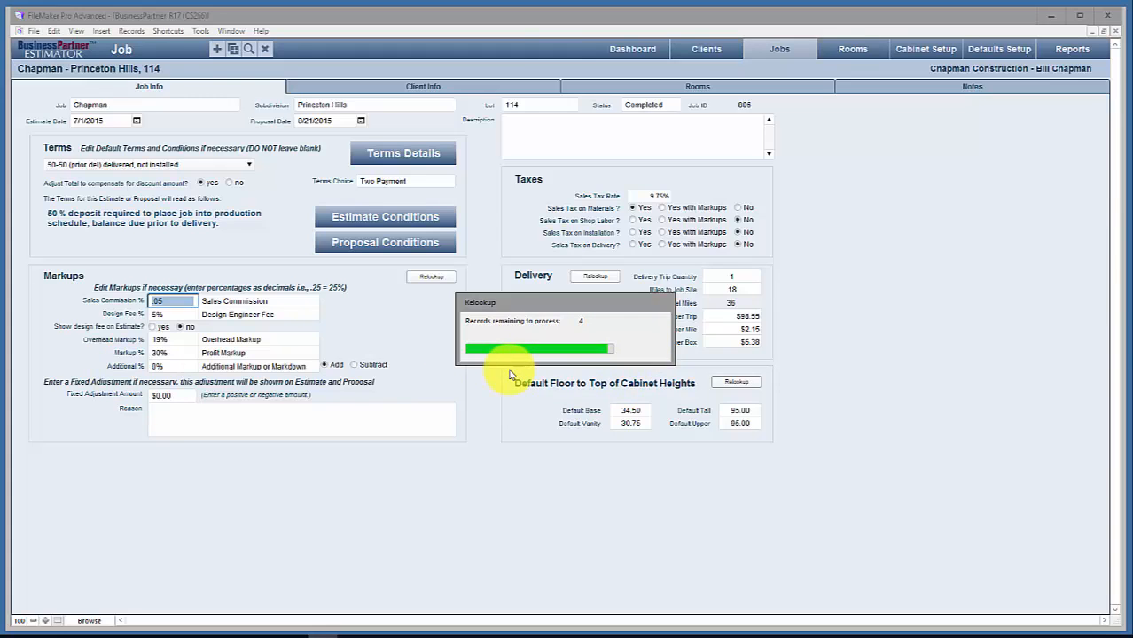
key(Tab)
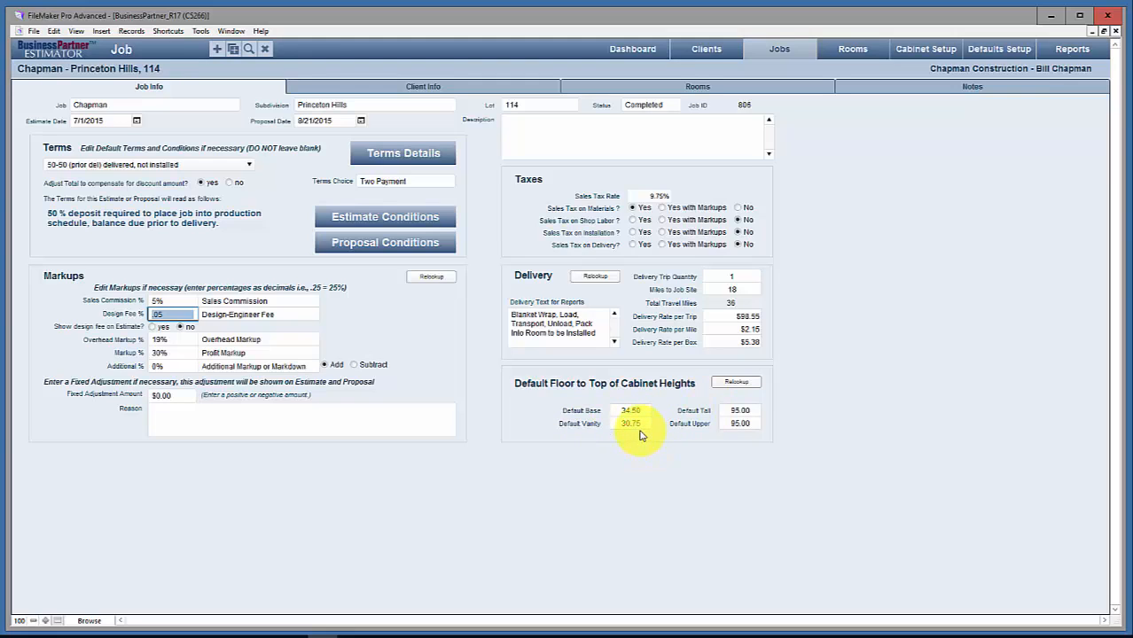
Review the job's client information and the Client Details with billing and shipping addresses.
click(441, 88)
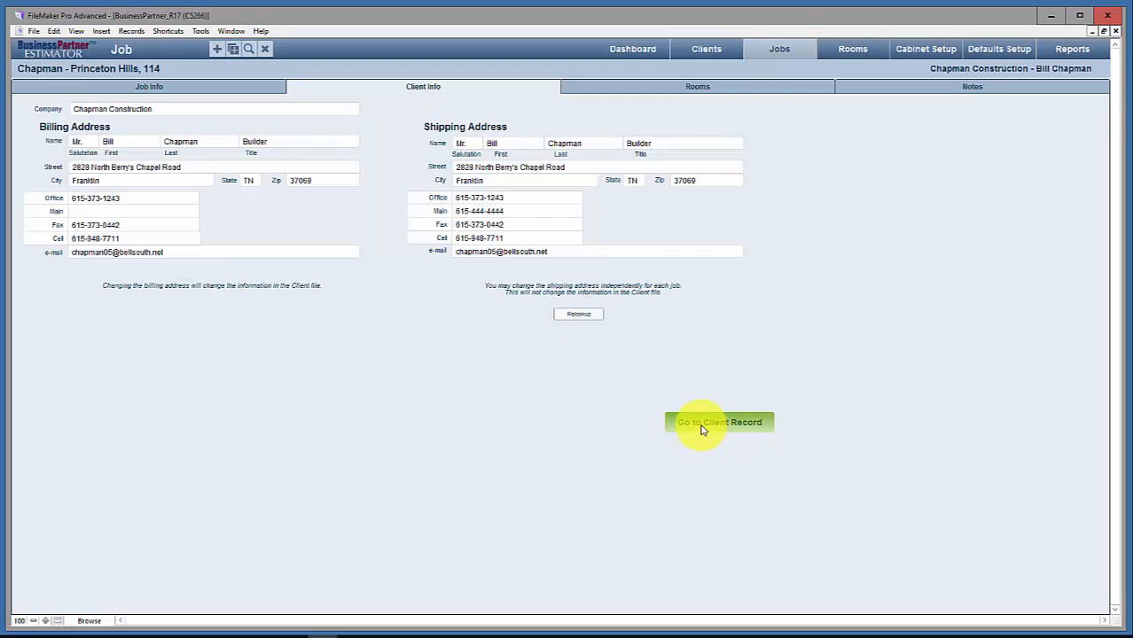
click(981, 76)
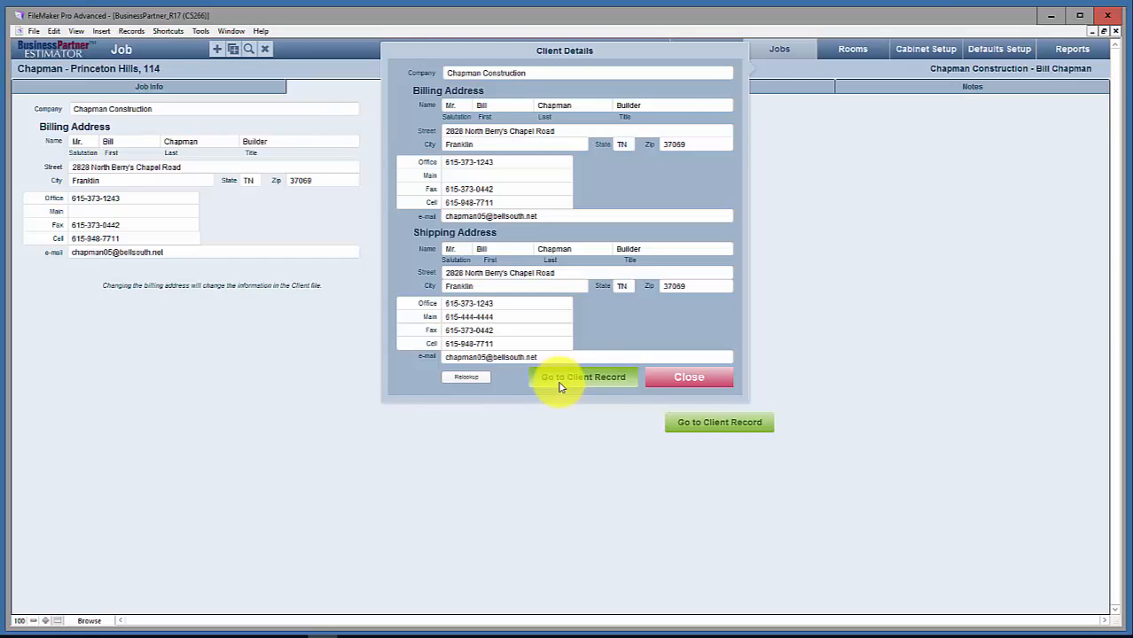
click(679, 379)
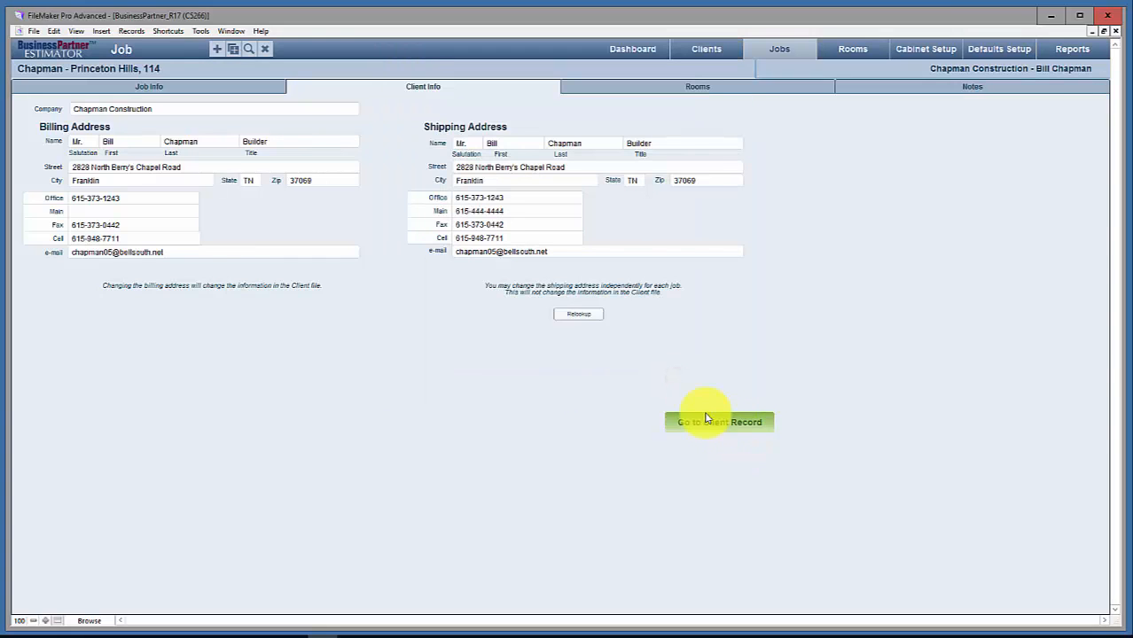
View the job's rooms and its external and internal notes, and return to the general job information.
click(687, 92)
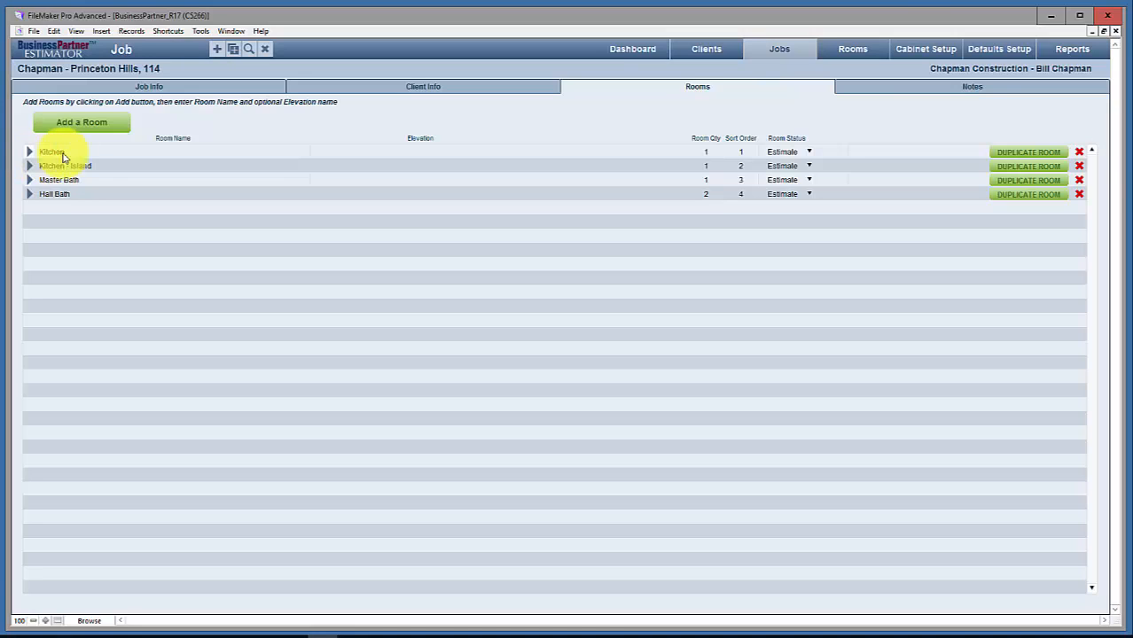
click(932, 92)
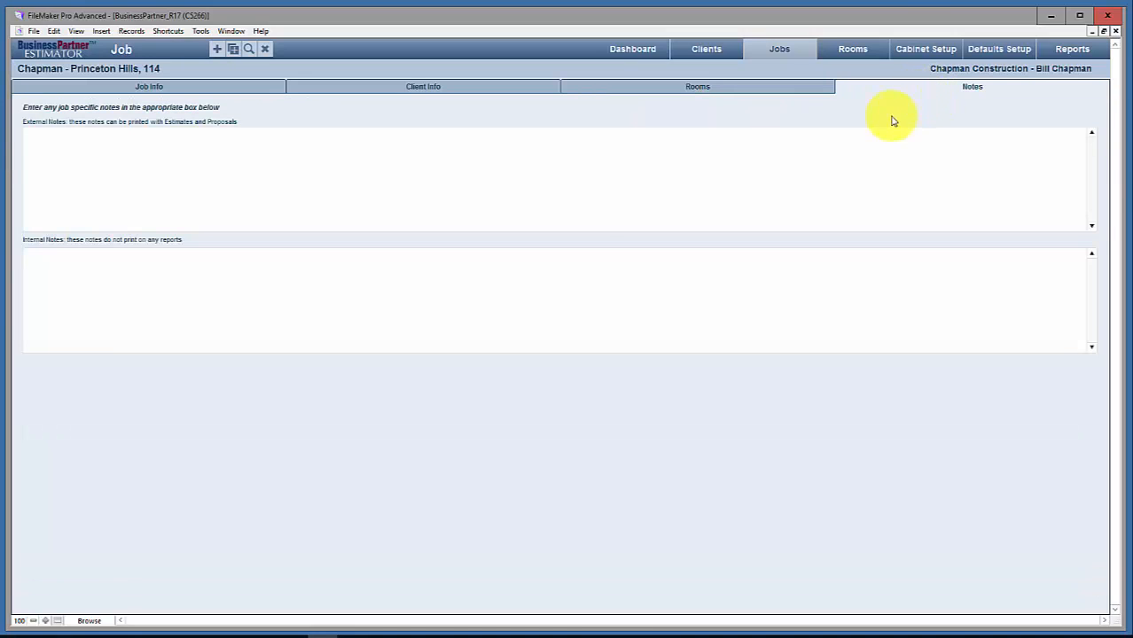
click(197, 89)
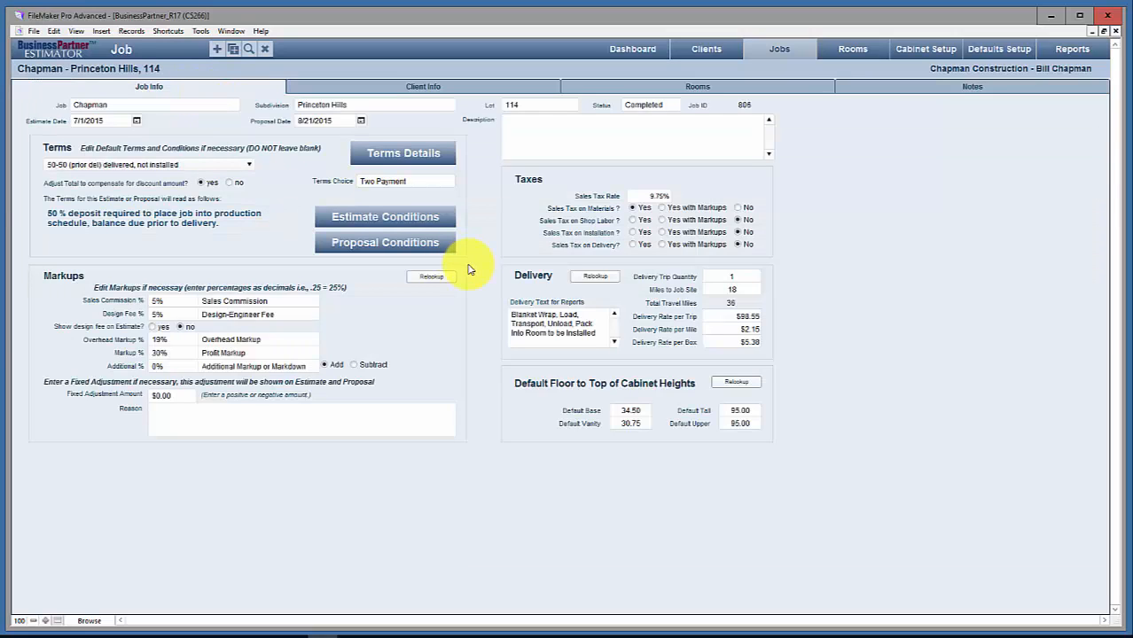